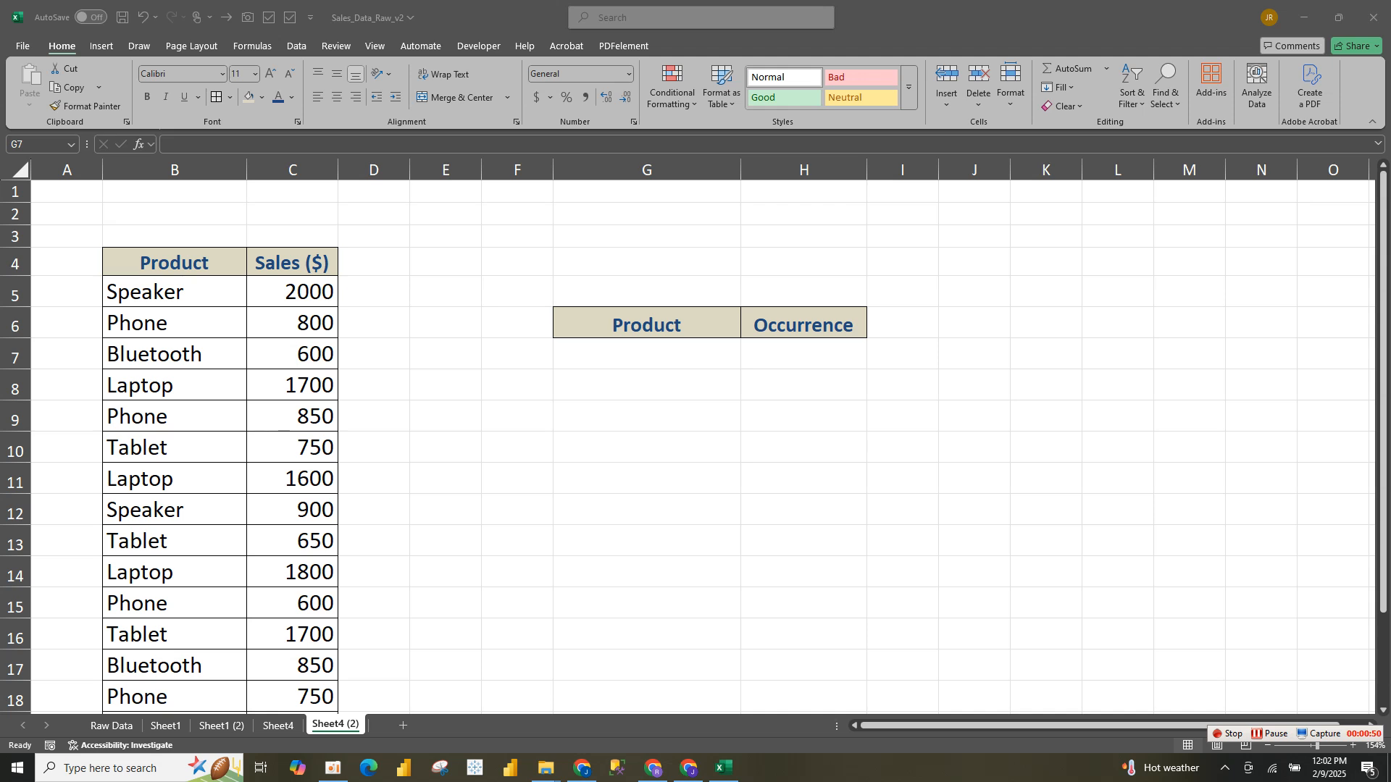
Enter =UNIQUE(B5:B20) in G7 to list each distinct product under the Product header
left_click(646, 354)
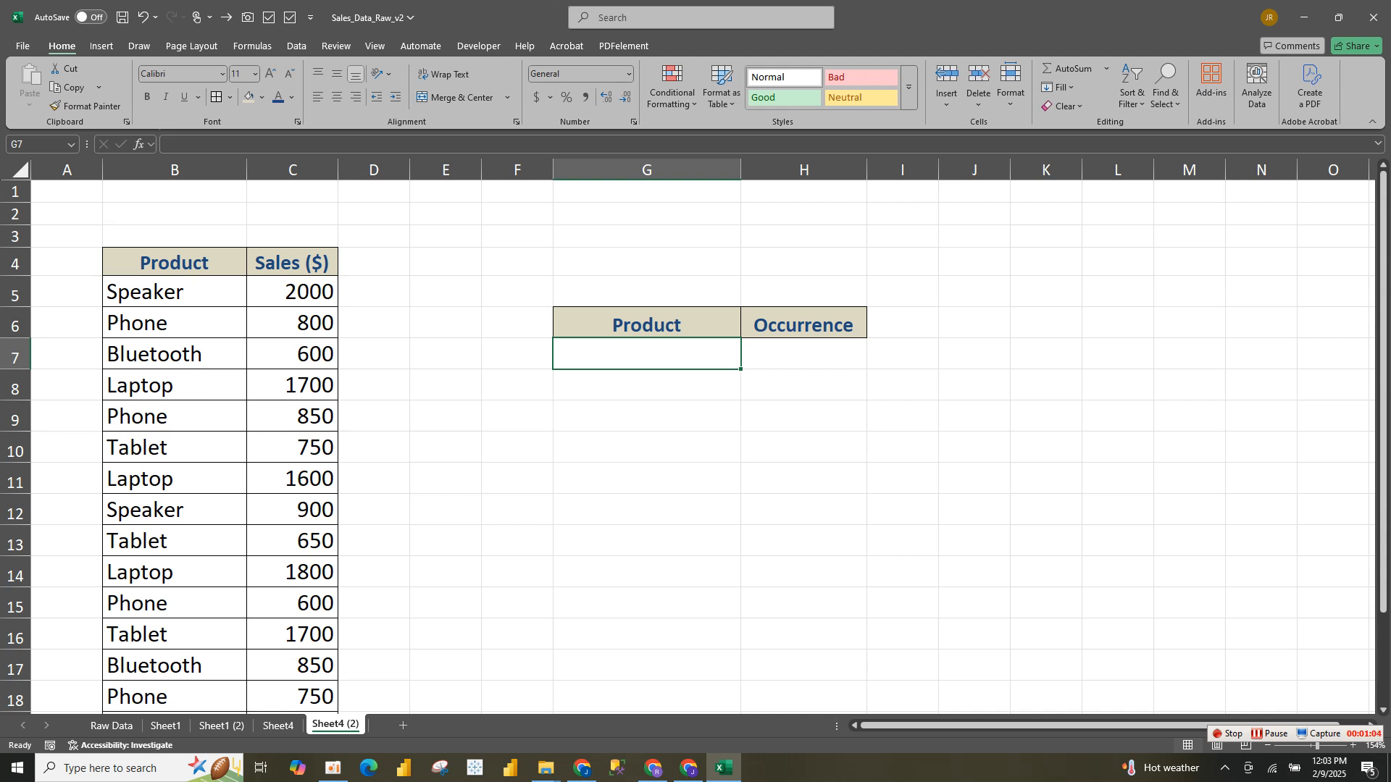
type("=V")
key("BackSpace")
type("UNI")
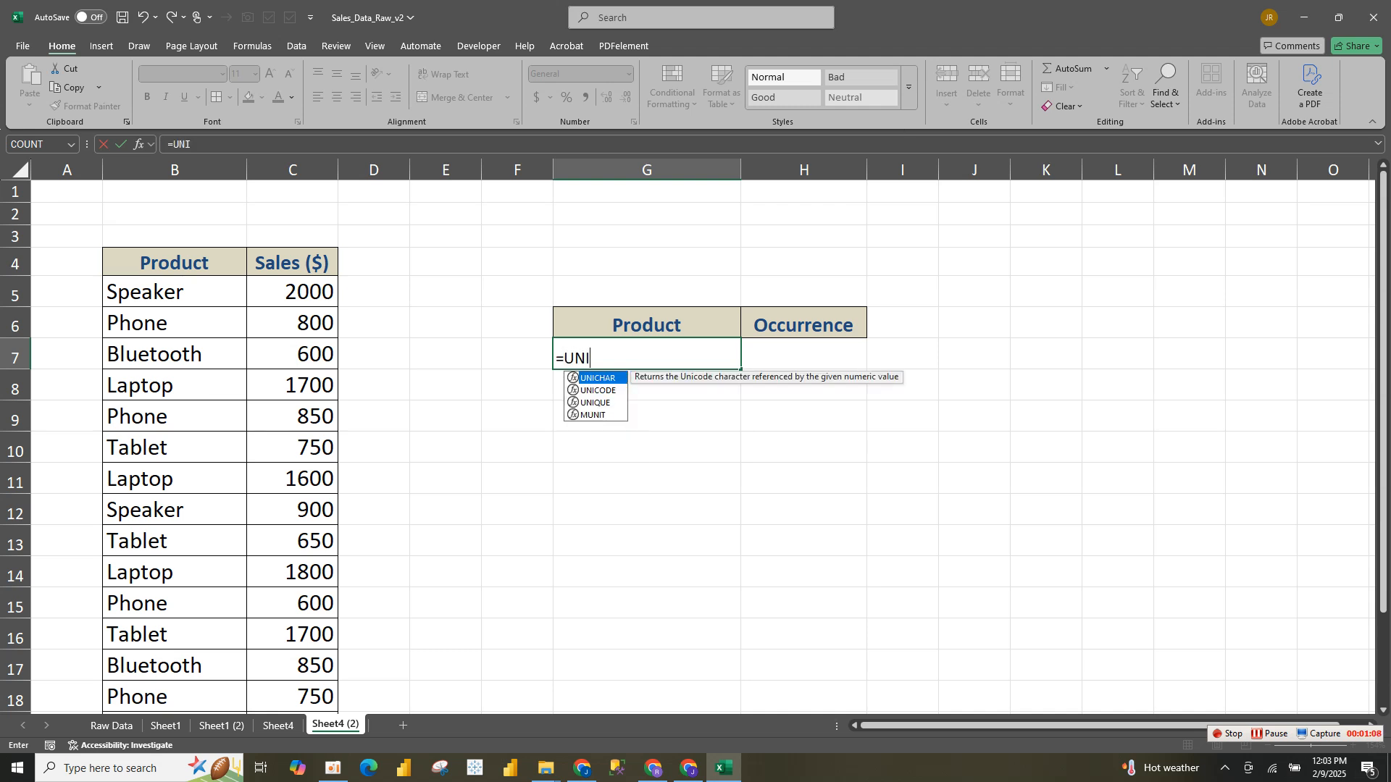
key("Down")
key("Down")
key("Tab")
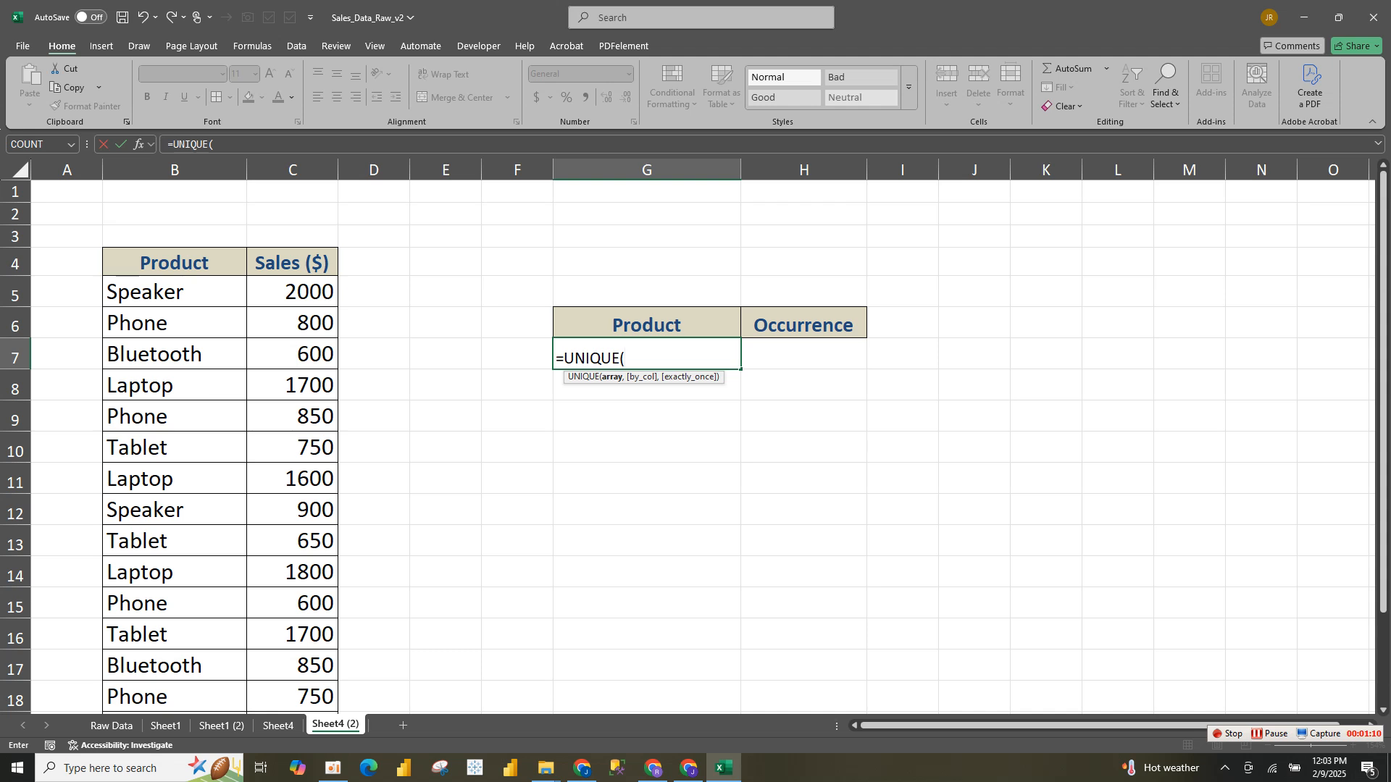
key("BackSpace")
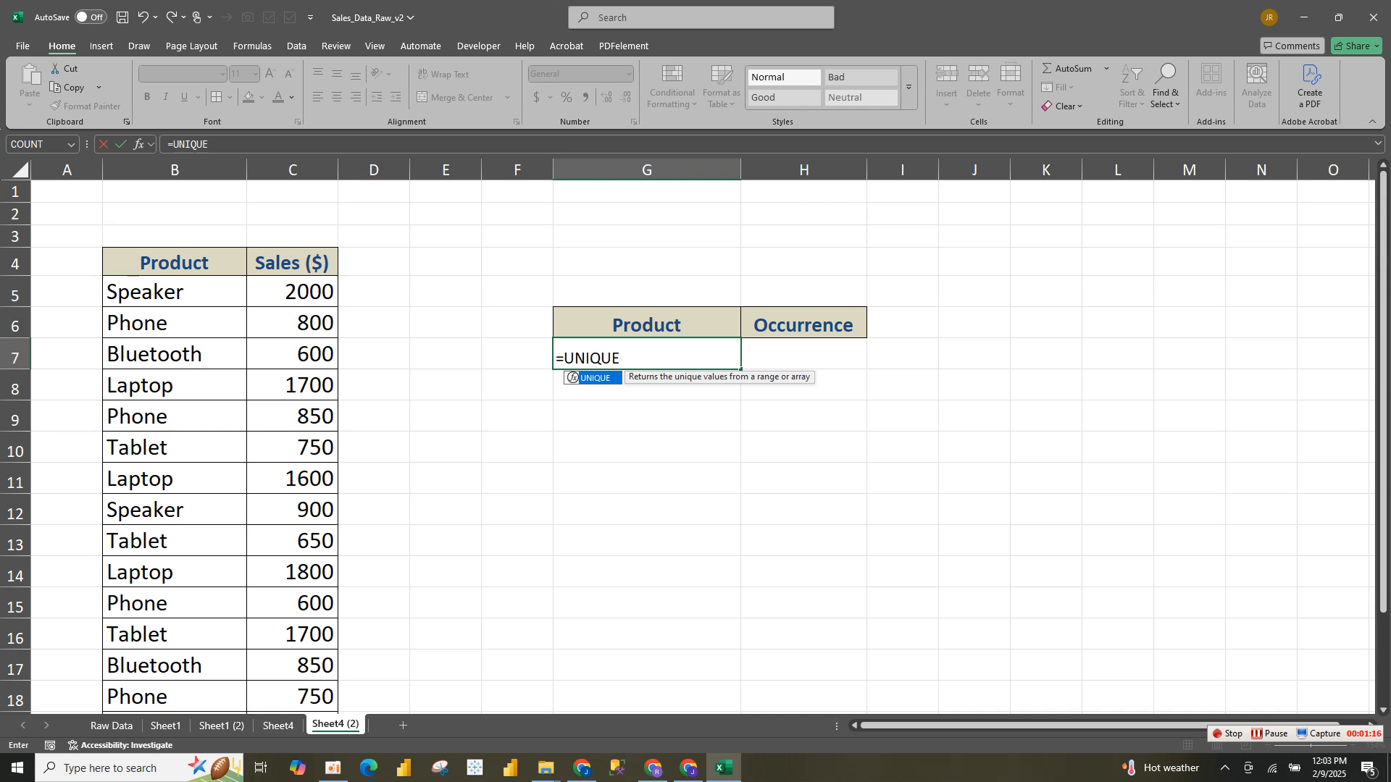
type("(")
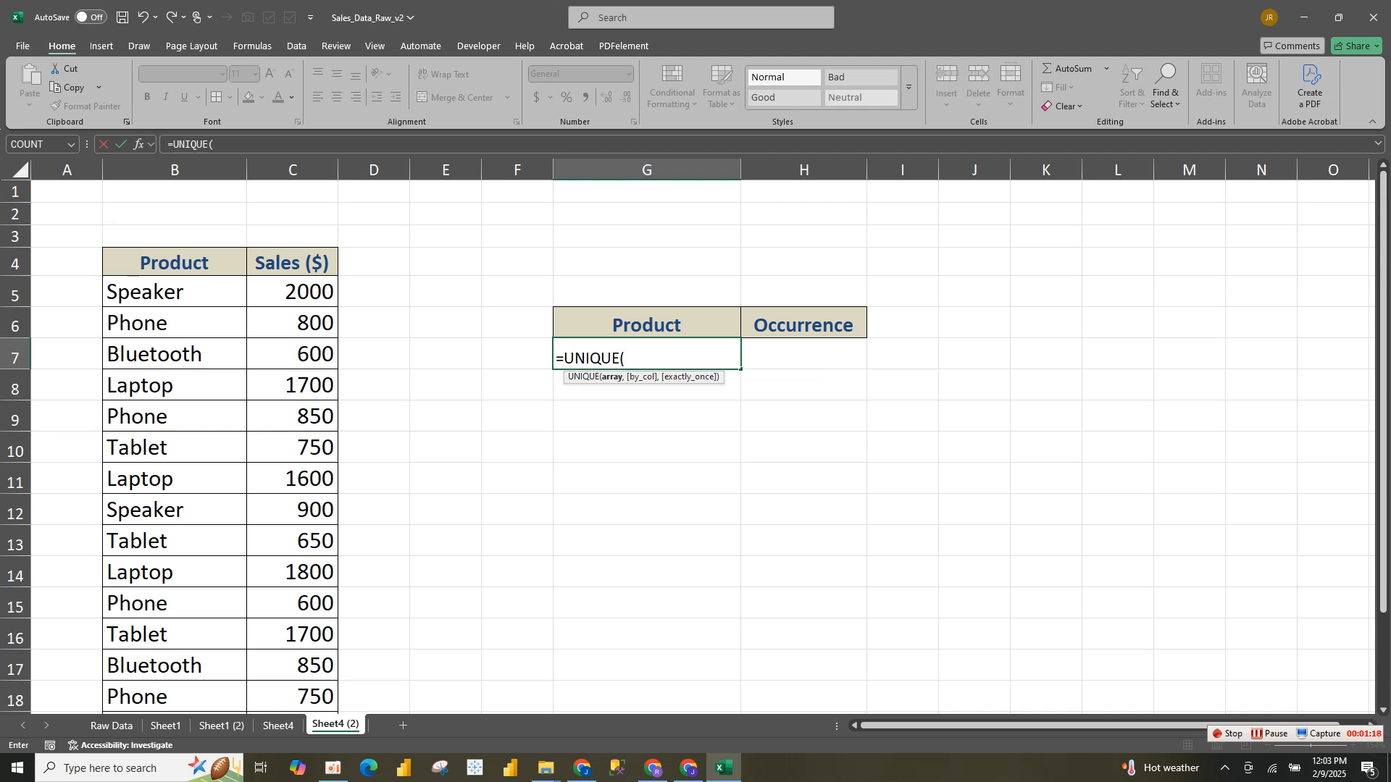
left_click_drag(174, 291, 243, 670)
type(")")
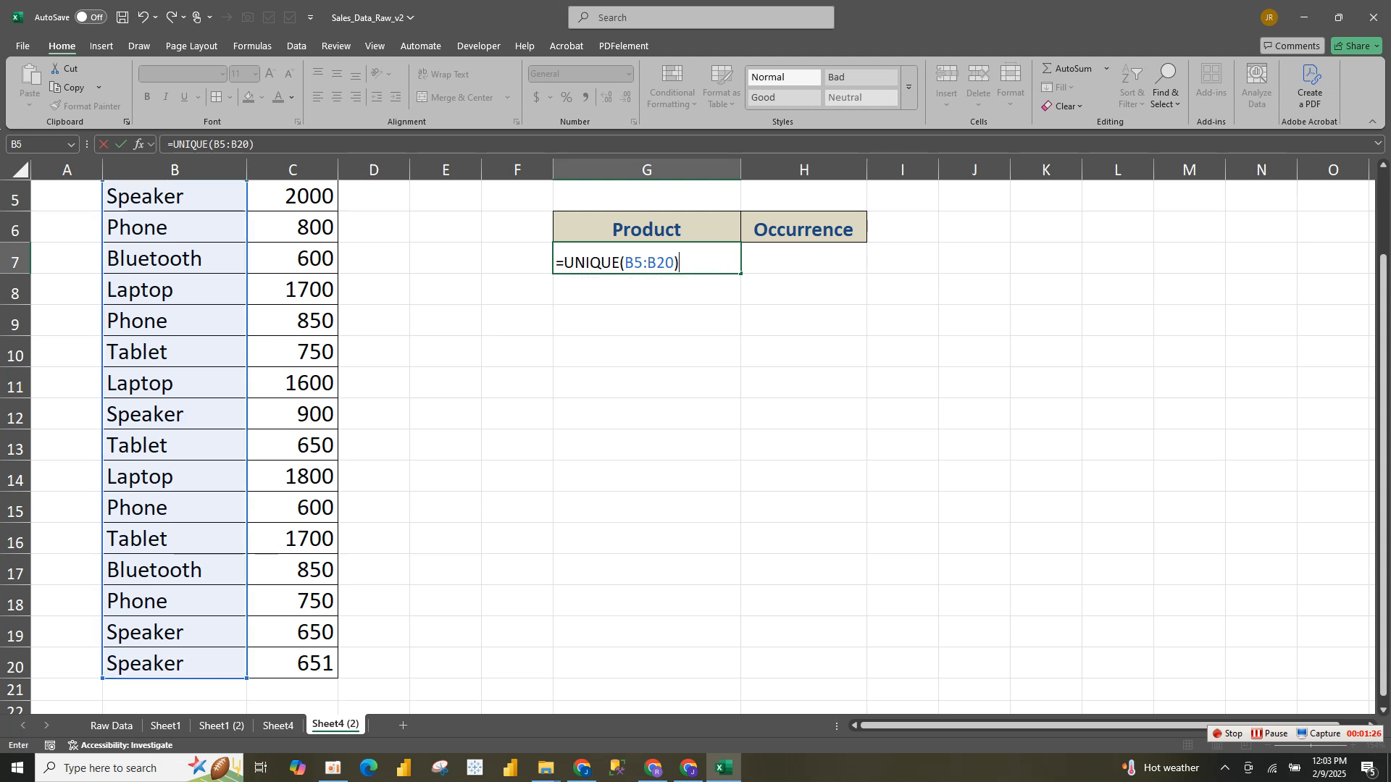
key("Return")
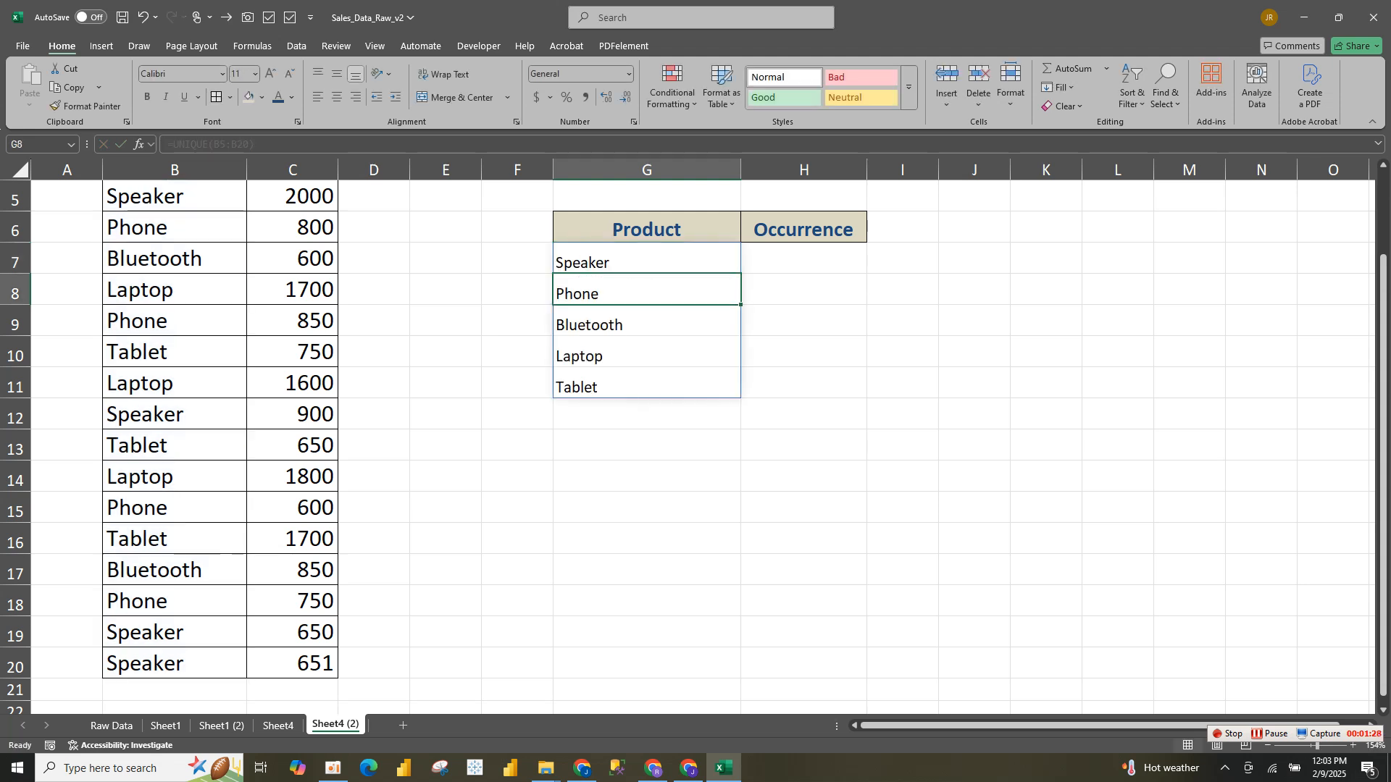
Examine the spilled product list in G7:G11 and the formula behind its cells
scroll(696, 435, "up", 2)
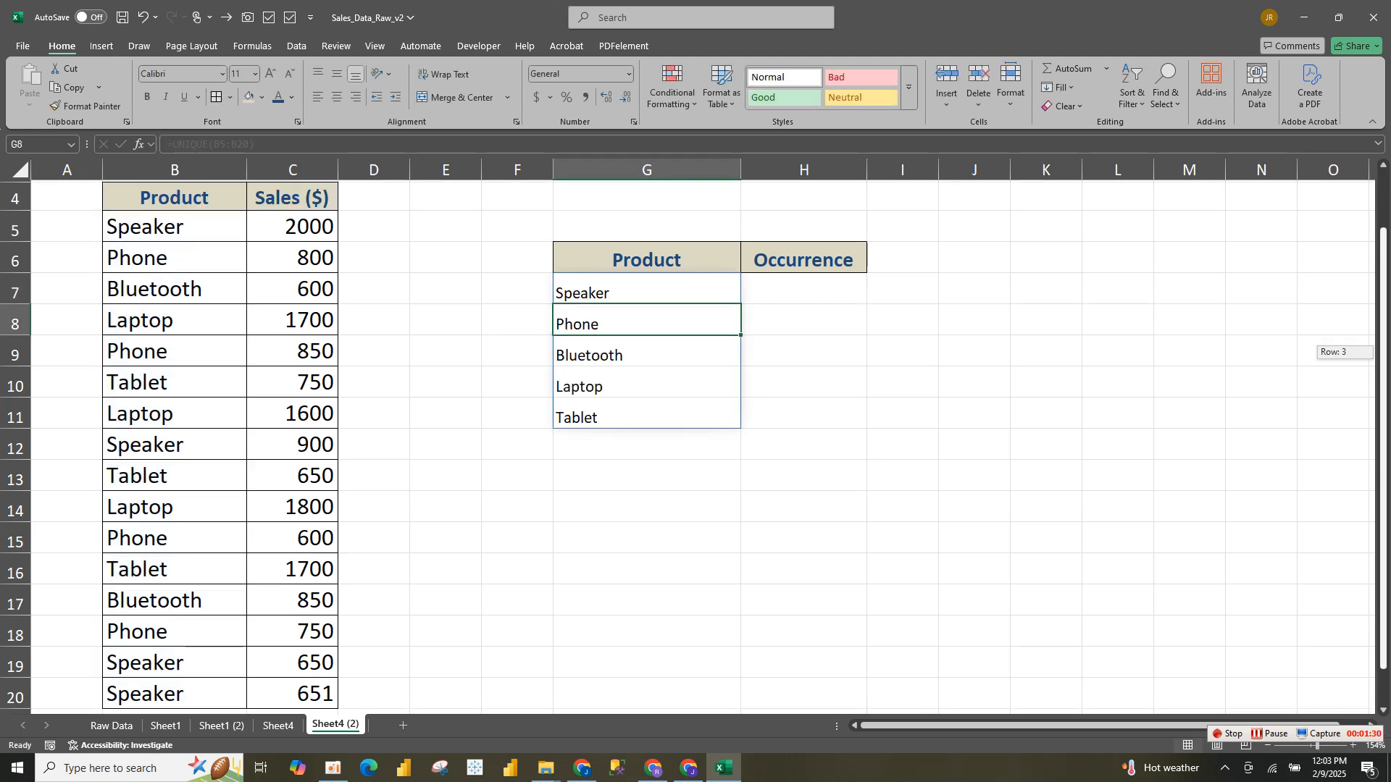
left_click(647, 344)
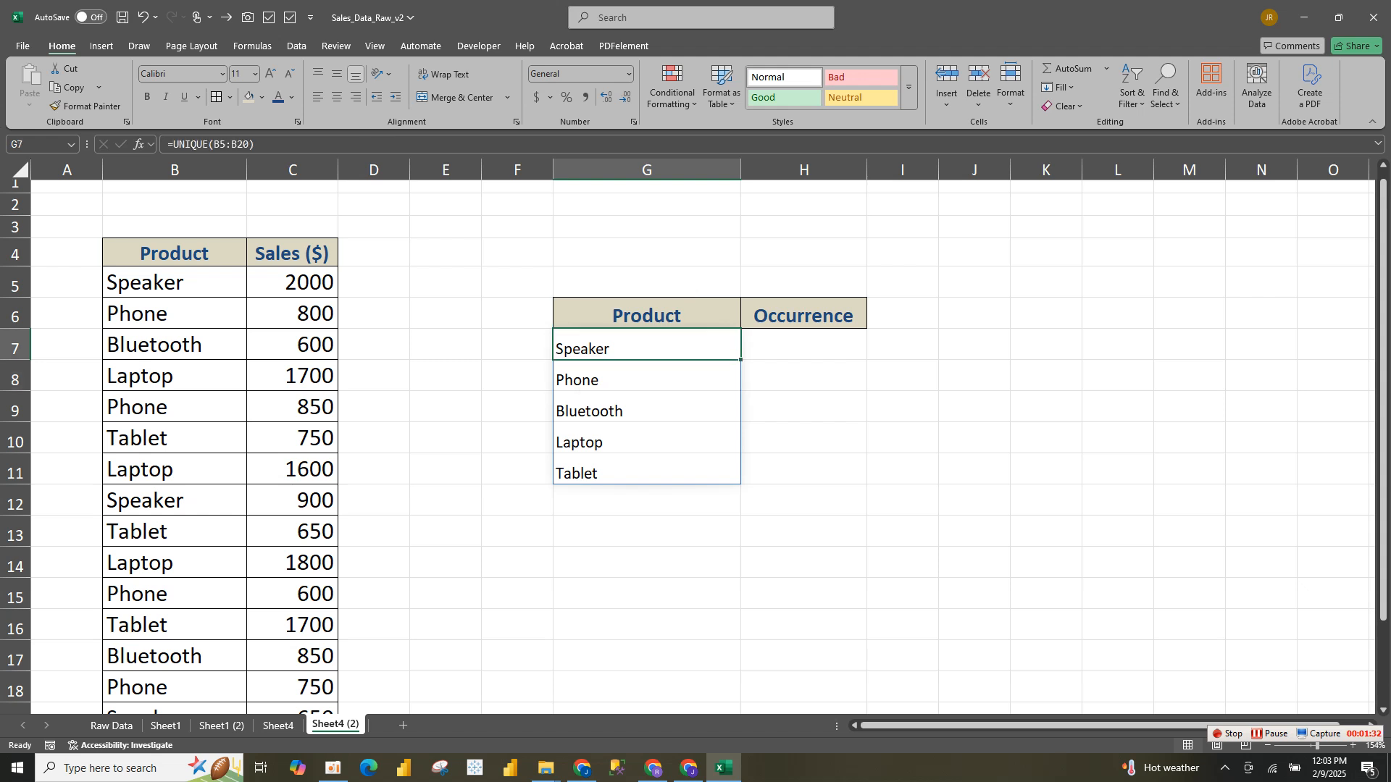
left_click(647, 376)
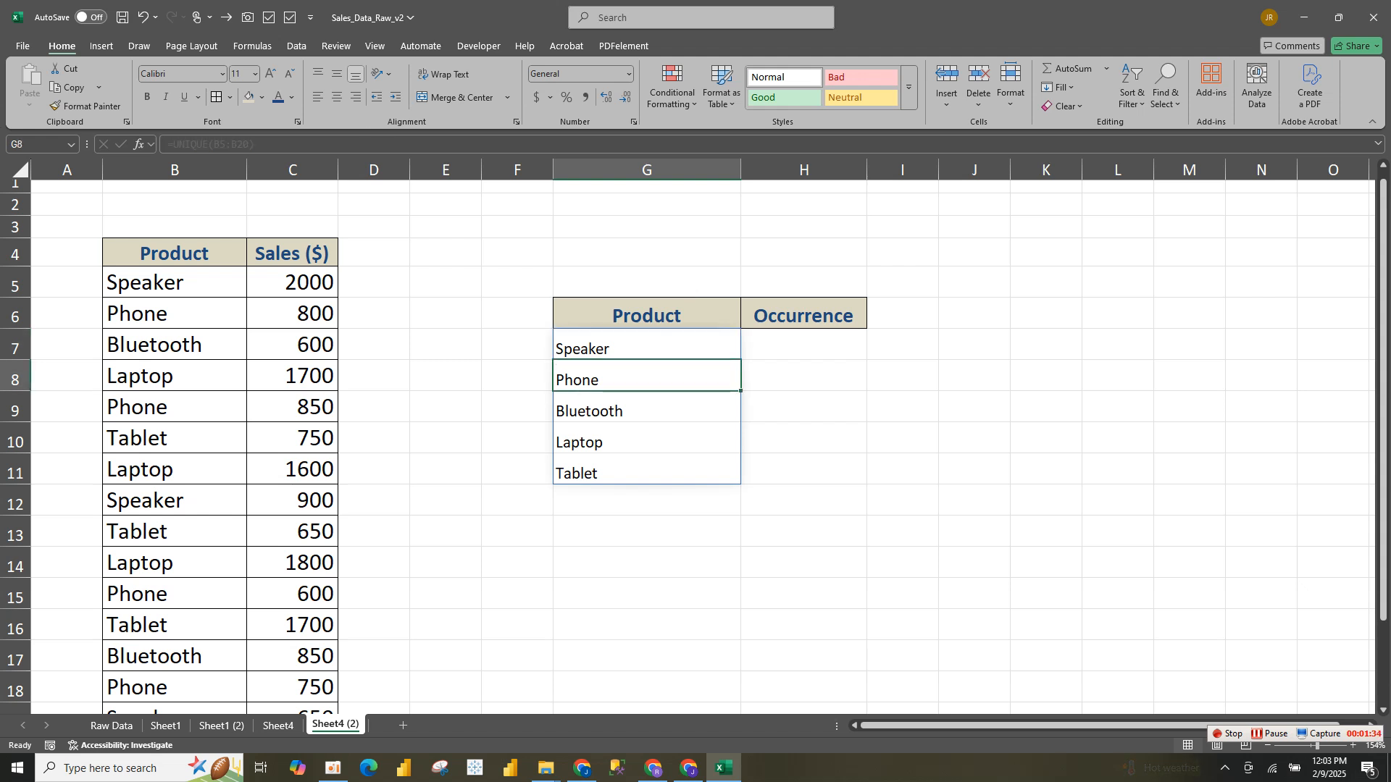
left_click(646, 407)
left_click(647, 438)
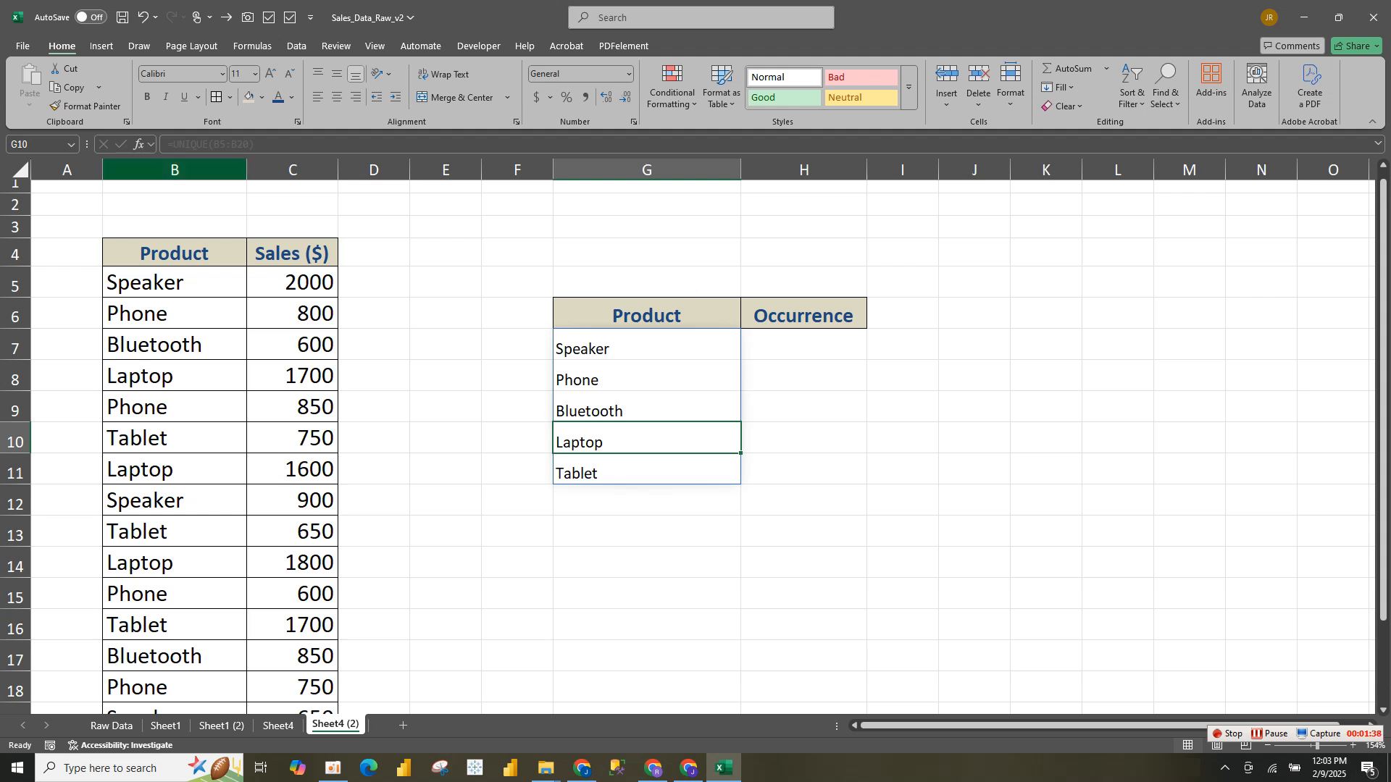
left_click(647, 345)
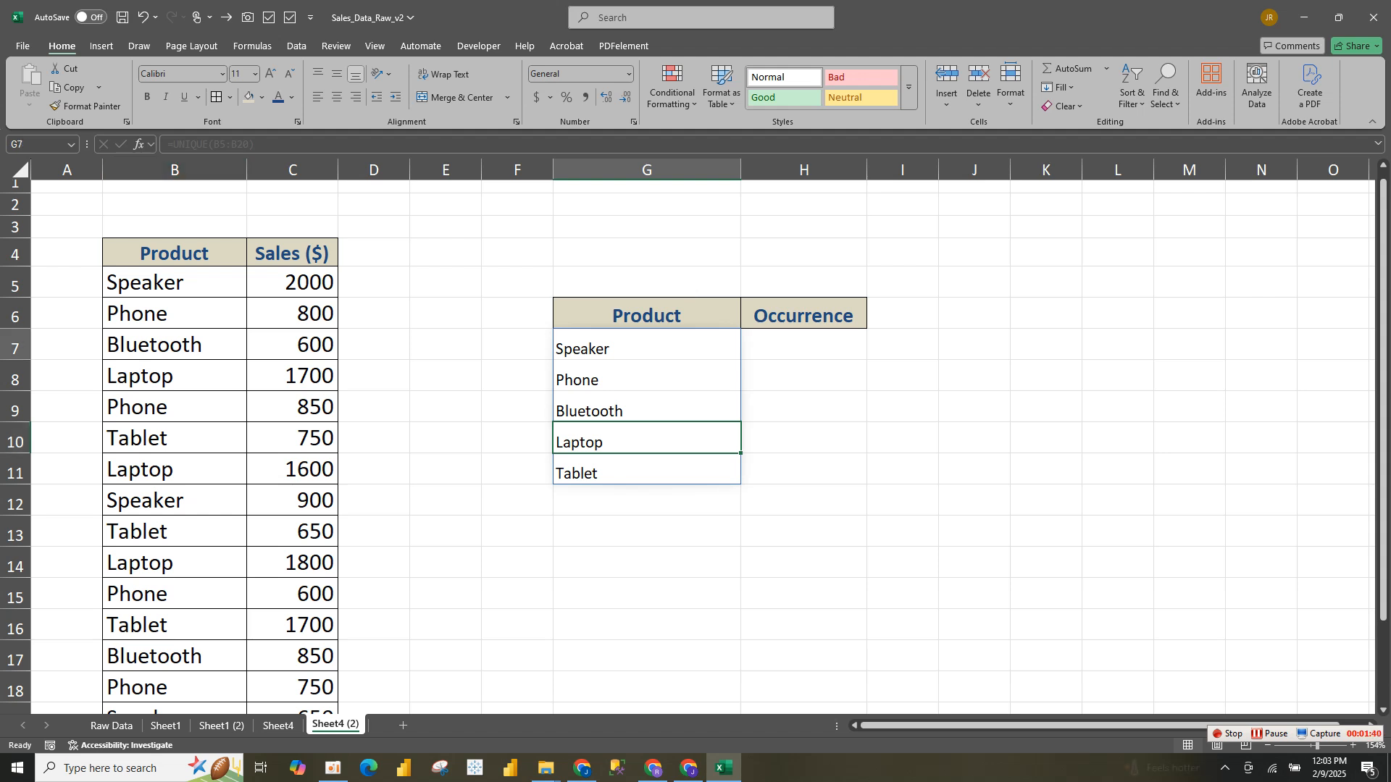
left_click(647, 376)
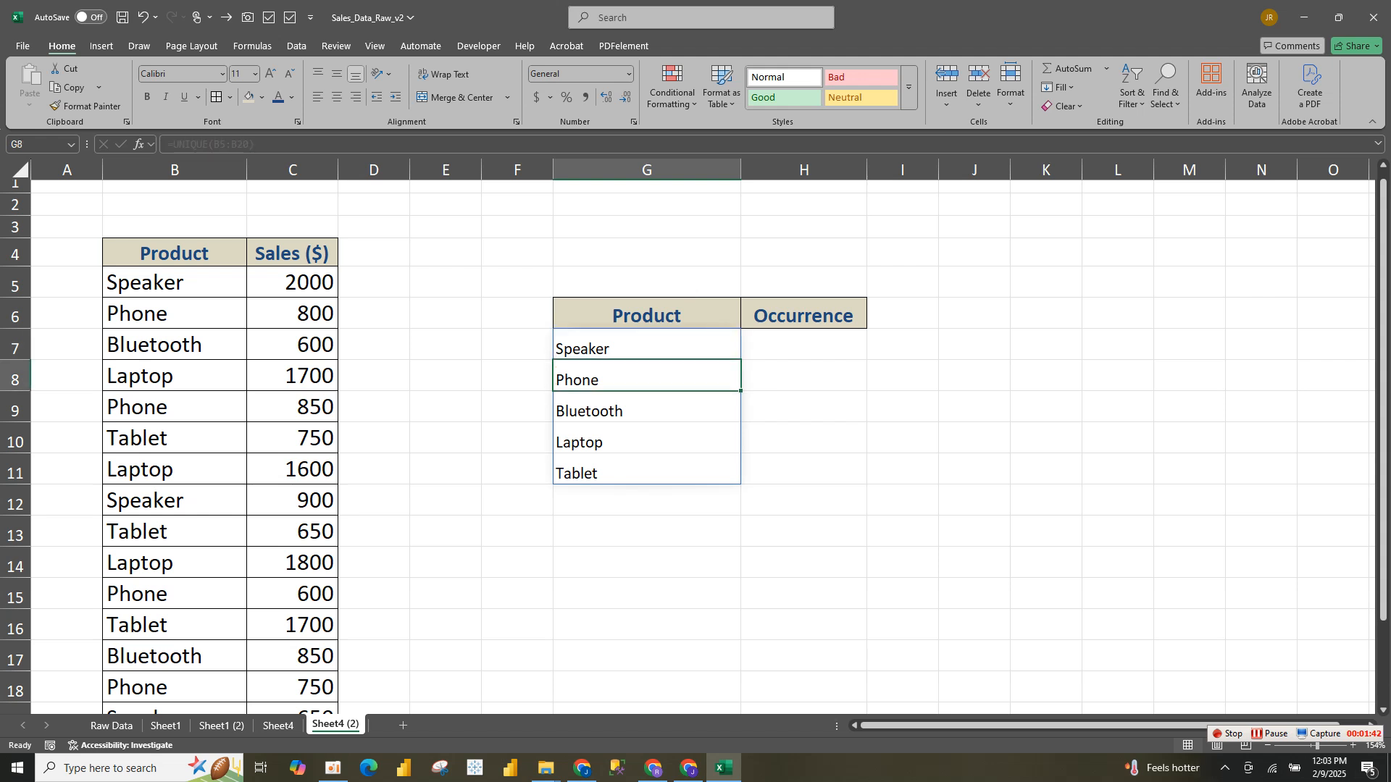
left_click_drag(647, 345, 647, 469)
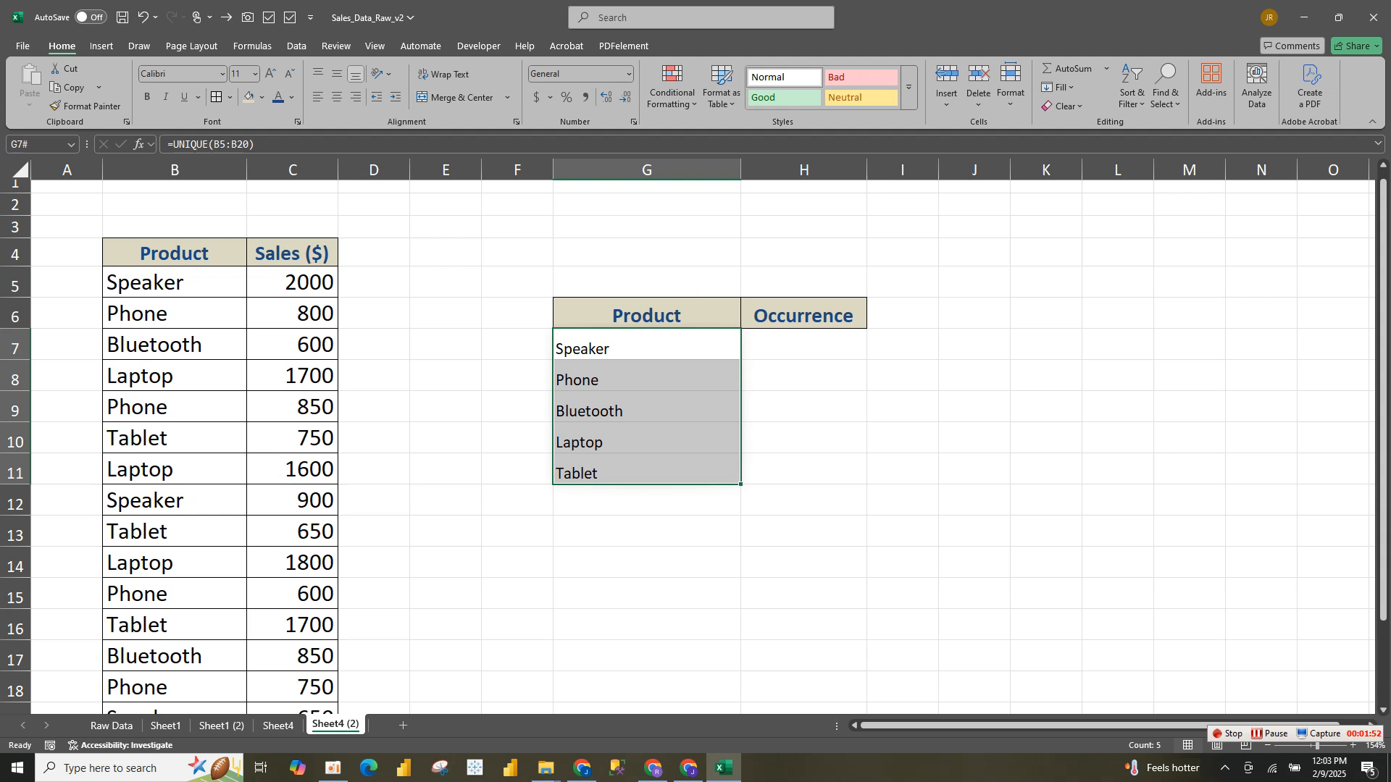
Begin a COUNTIF formula in H7 under Occurrence, with the product cells B5:B20 as its range
left_click(804, 375)
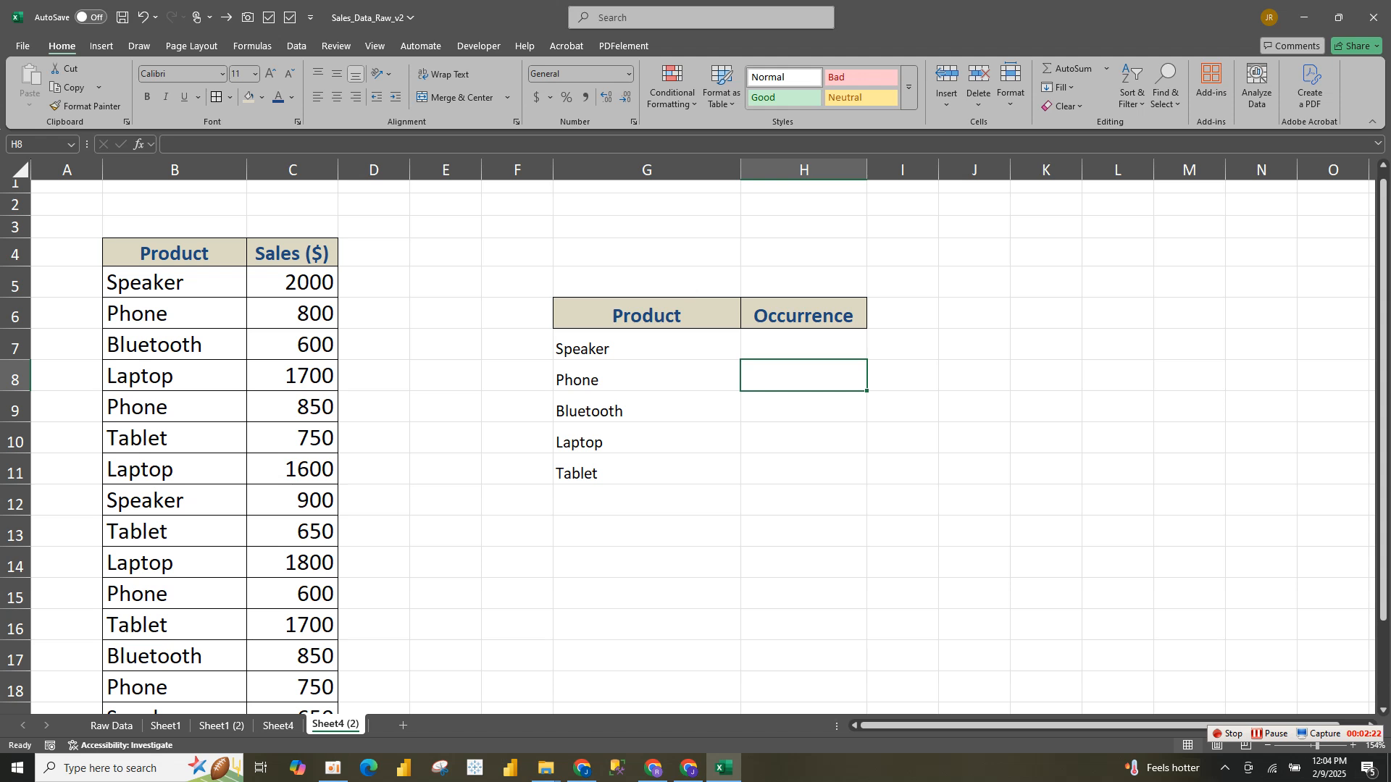
left_click(803, 345)
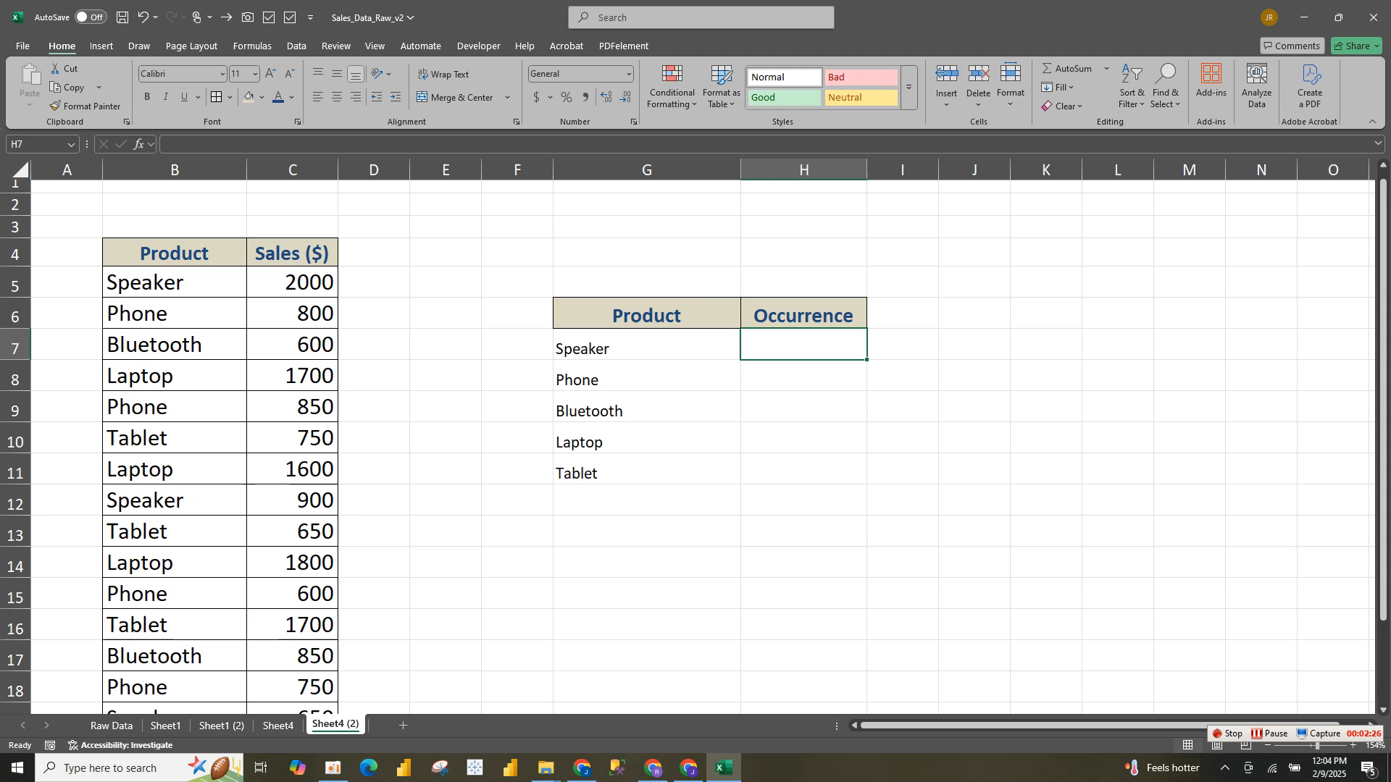
type("=COUNT")
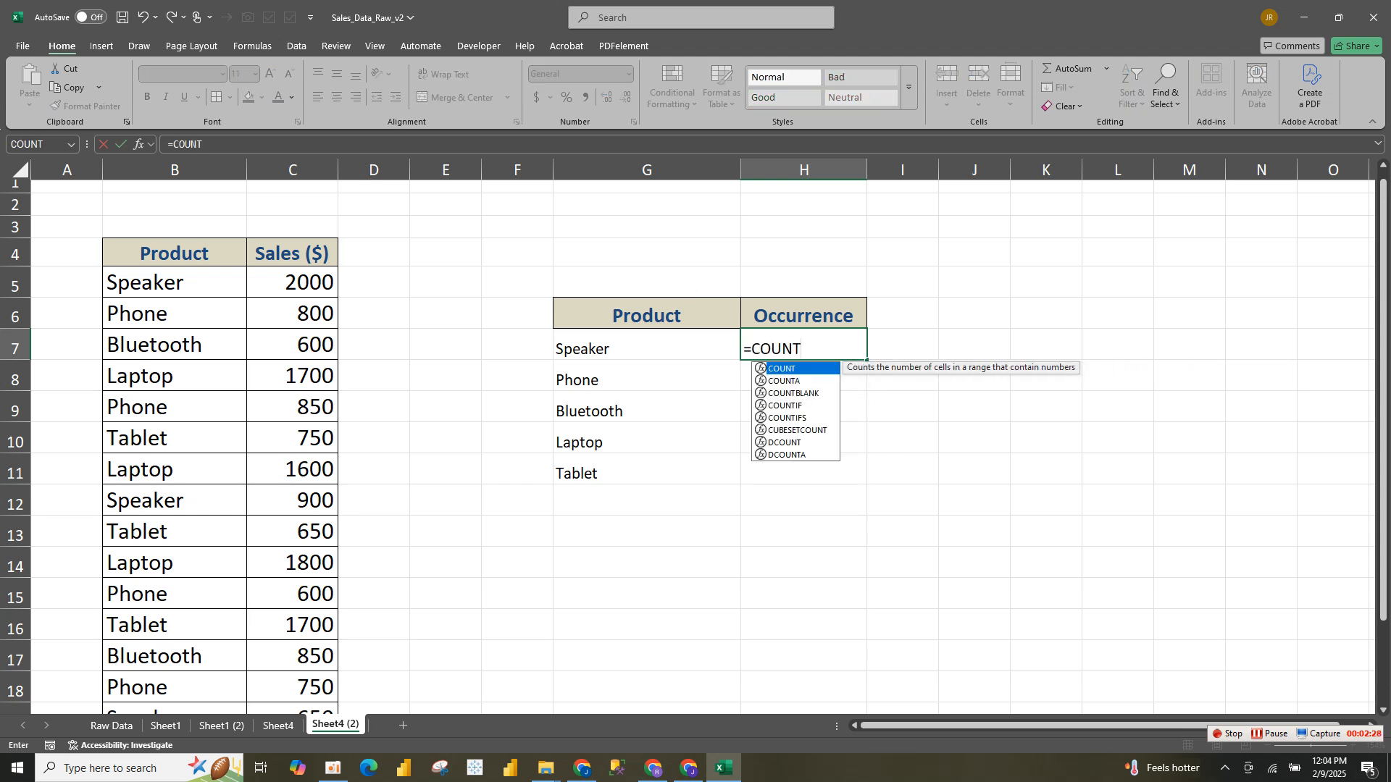
key("Down")
key("Down")
key("Down")
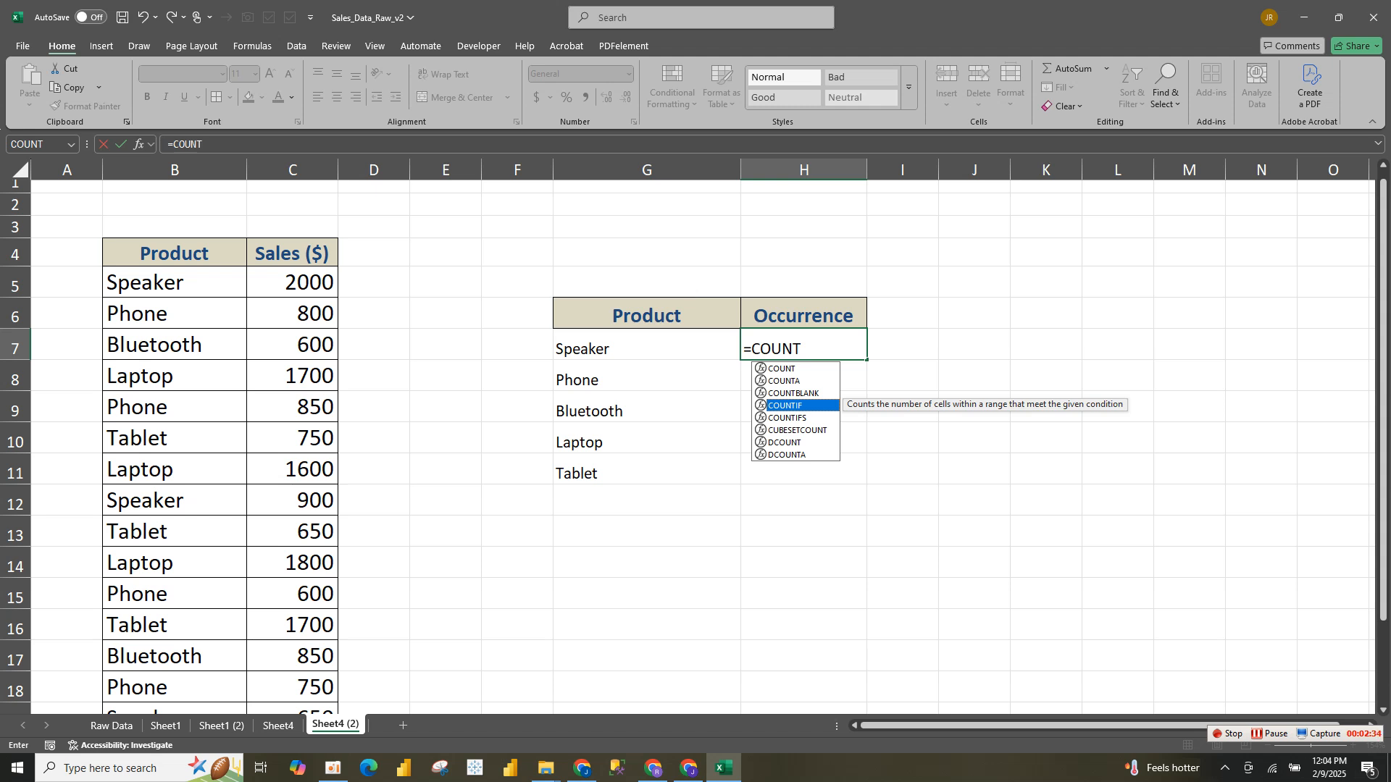
key("Tab")
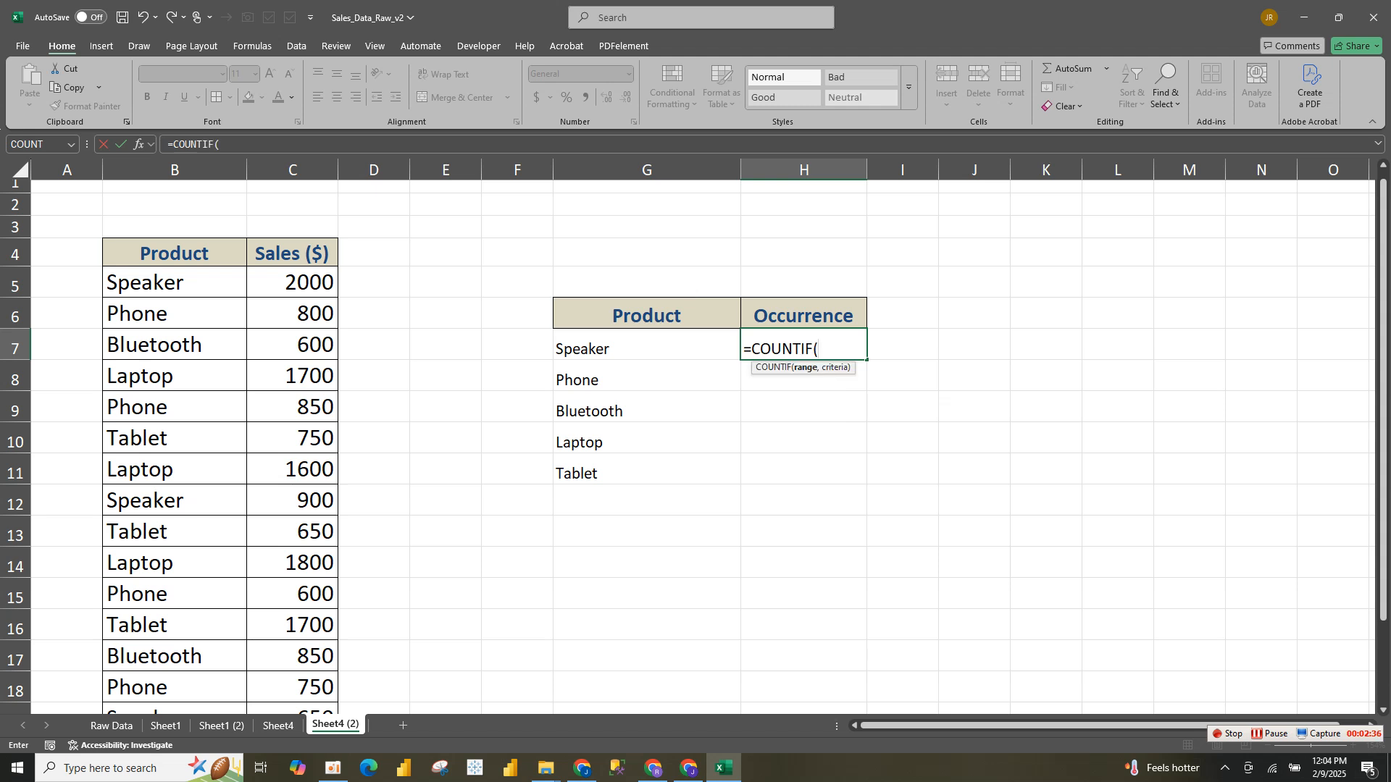
left_click_drag(145, 283, 174, 678)
Make the range's end reference absolute and use G7 as the criterion, completing =COUNTIF(B5:$B$20,G7) in H7
type(",")
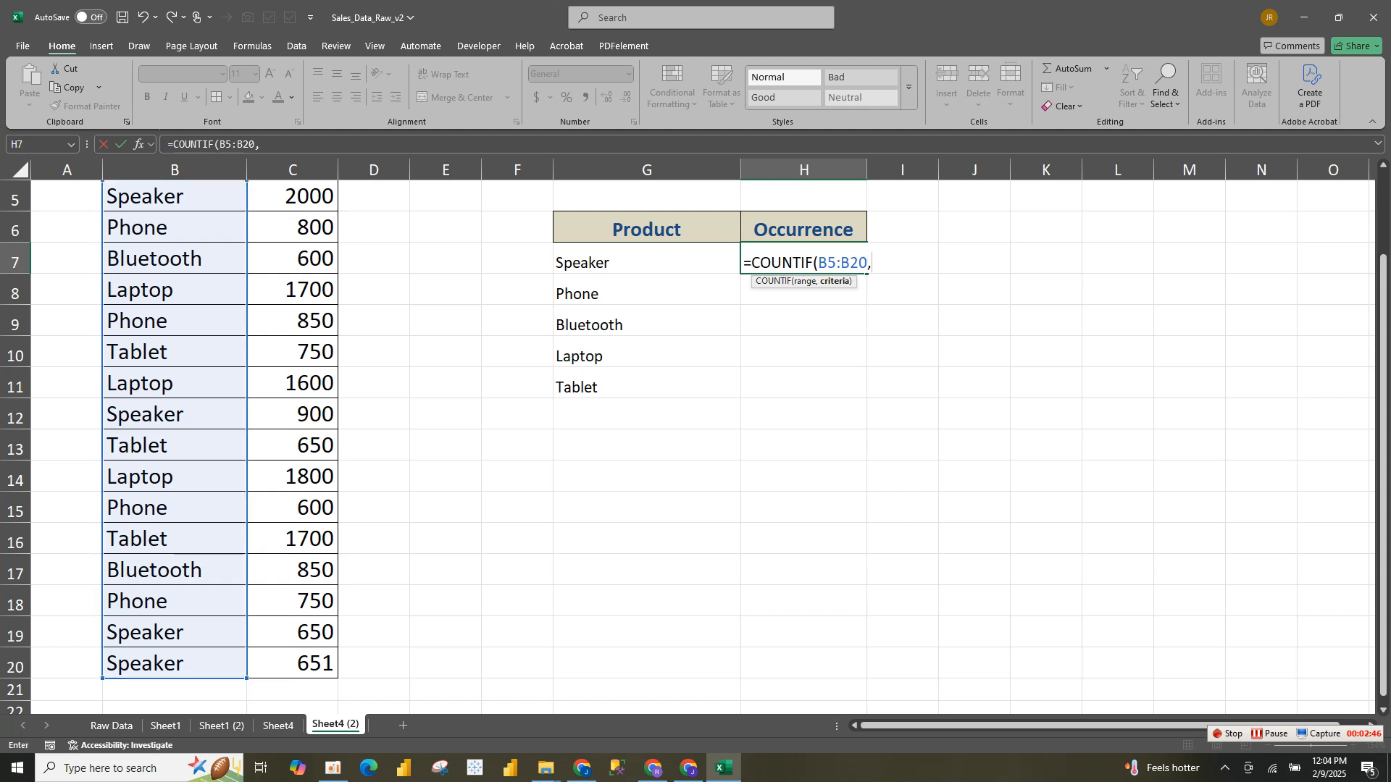
key("BackSpace")
key("F4")
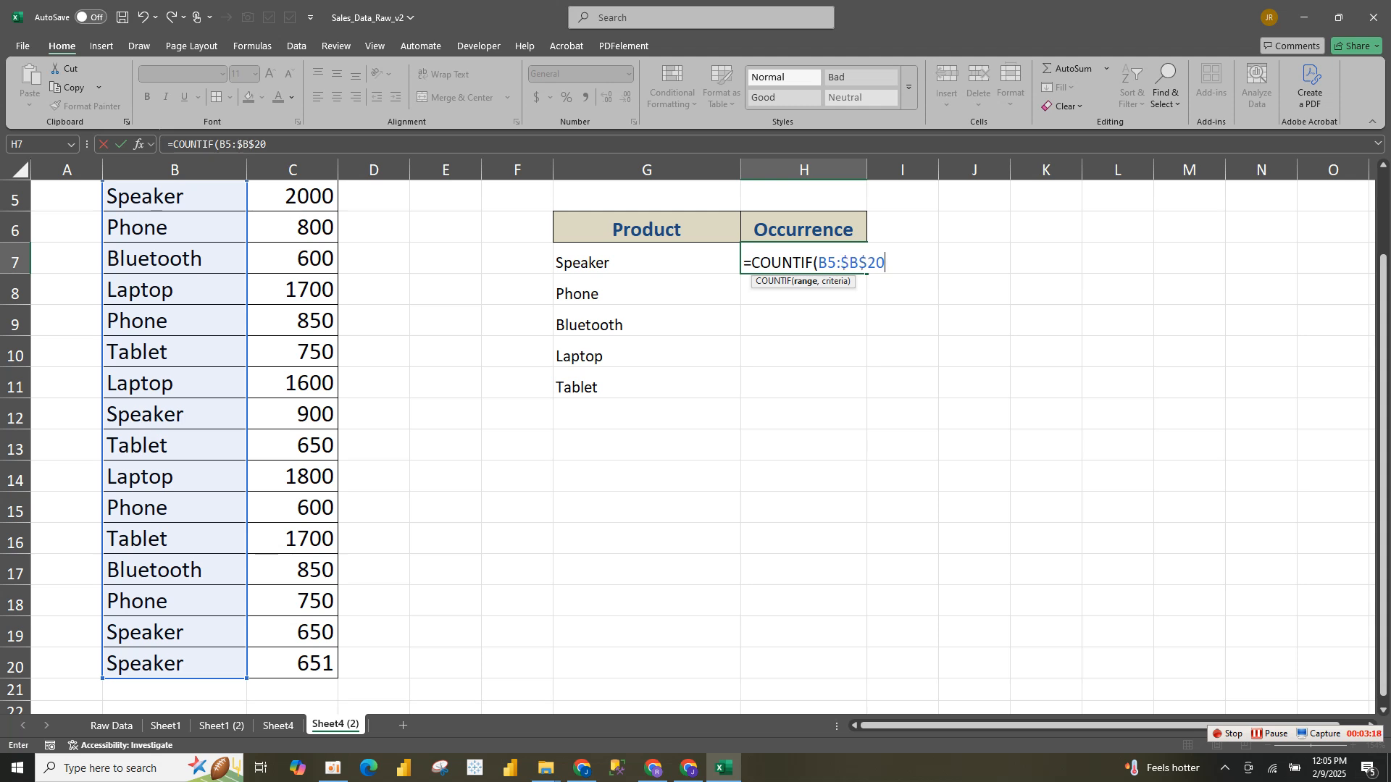
type(",")
key("Left")
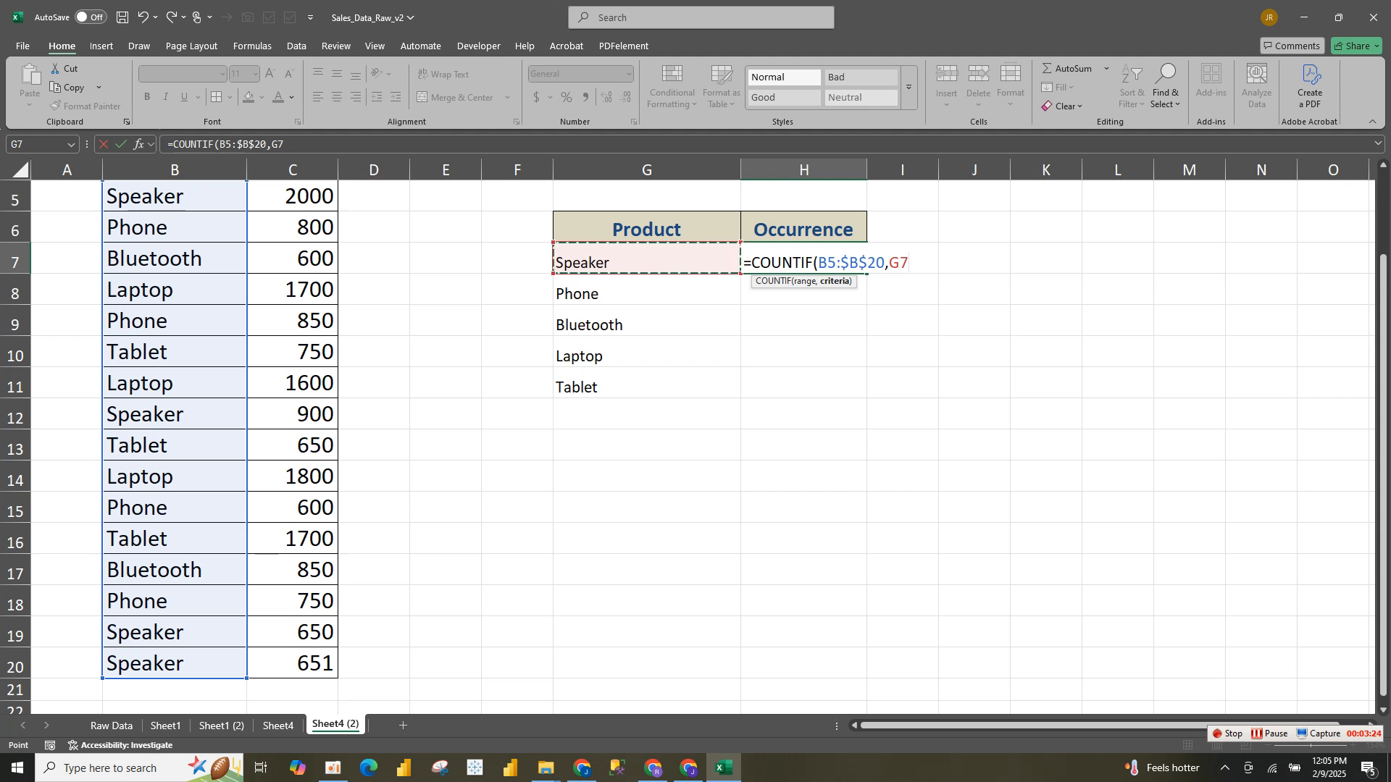
type(")")
key("Return")
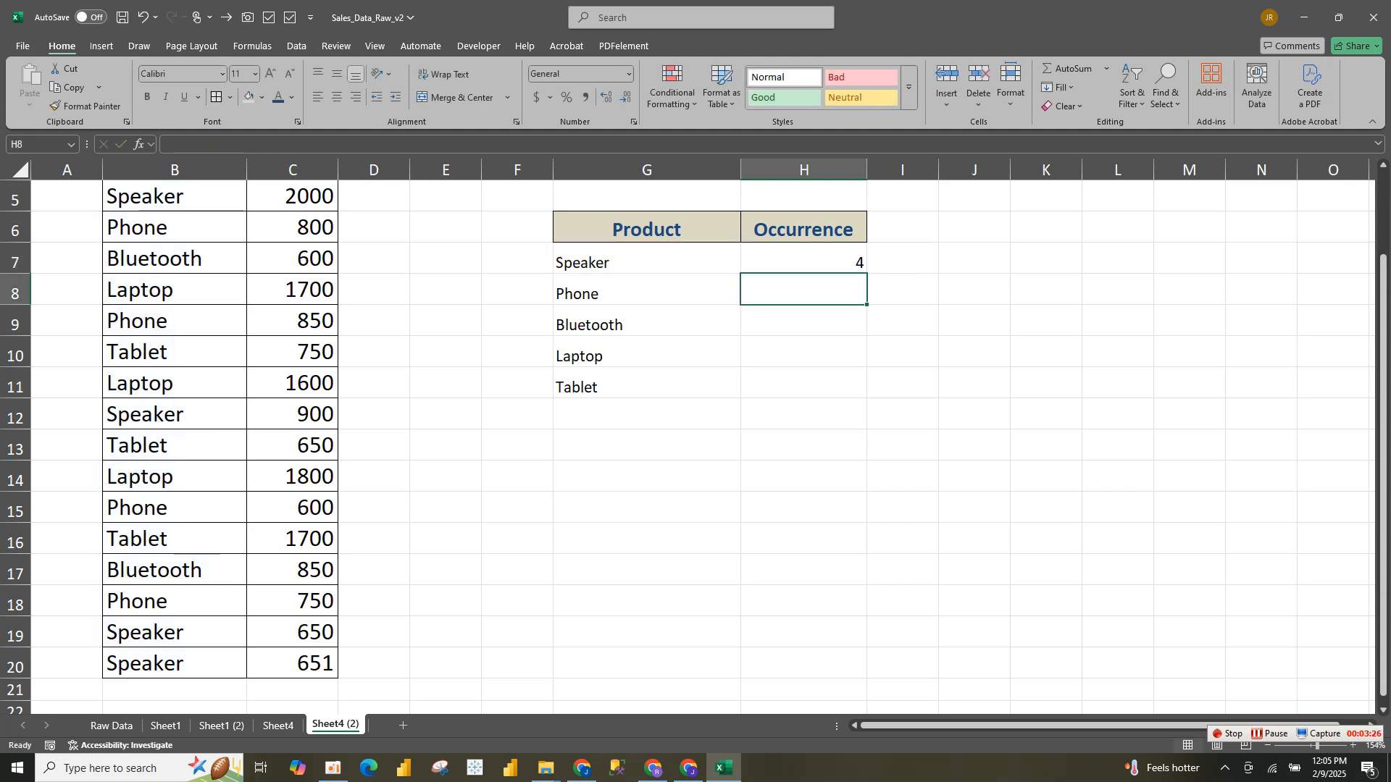
Fill the COUNTIF formula from H7 down to H11 for the remaining products
left_click(803, 258)
left_click_drag(867, 273, 866, 397)
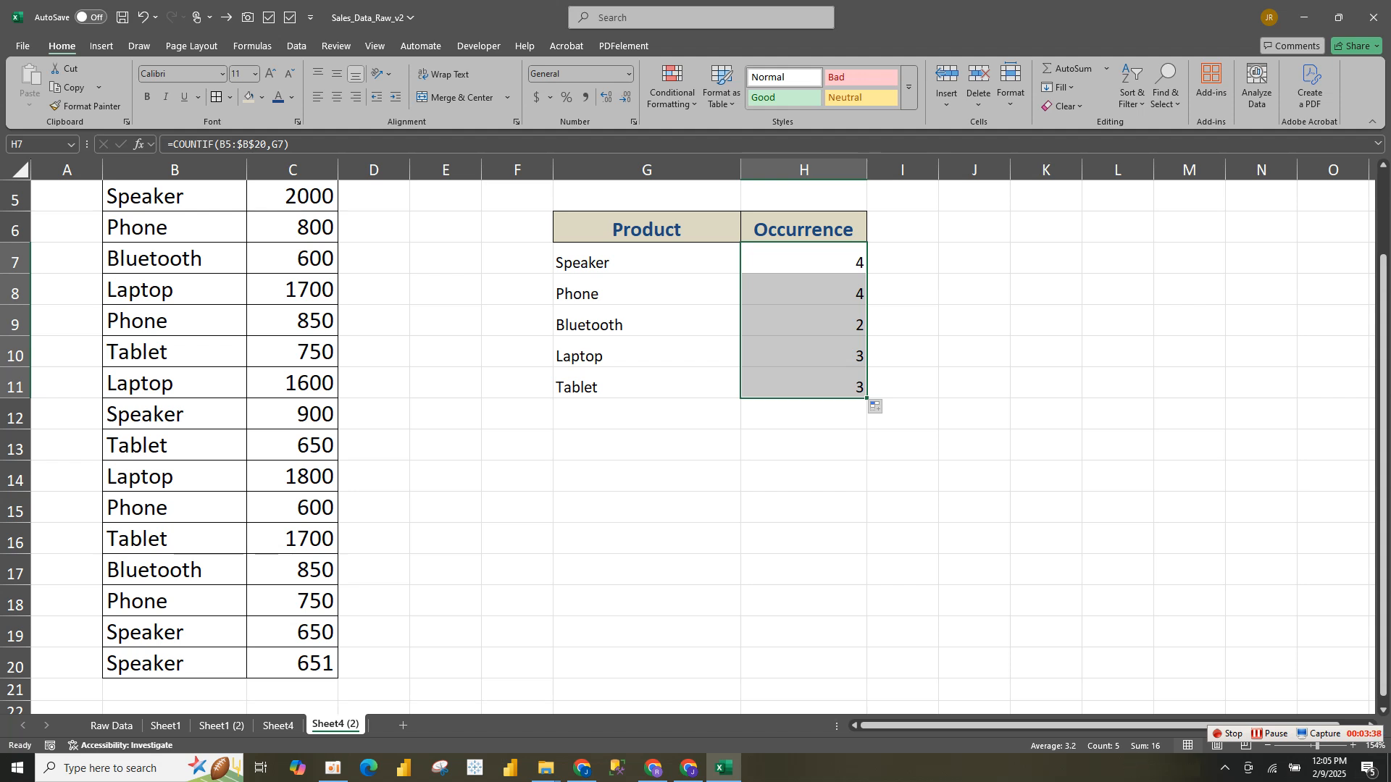
left_click(804, 384)
Check the Speaker occurrences against the source table by selecting its Speaker rows 5, 12, 19 and 20 together
left_click_drag(647, 260, 647, 292)
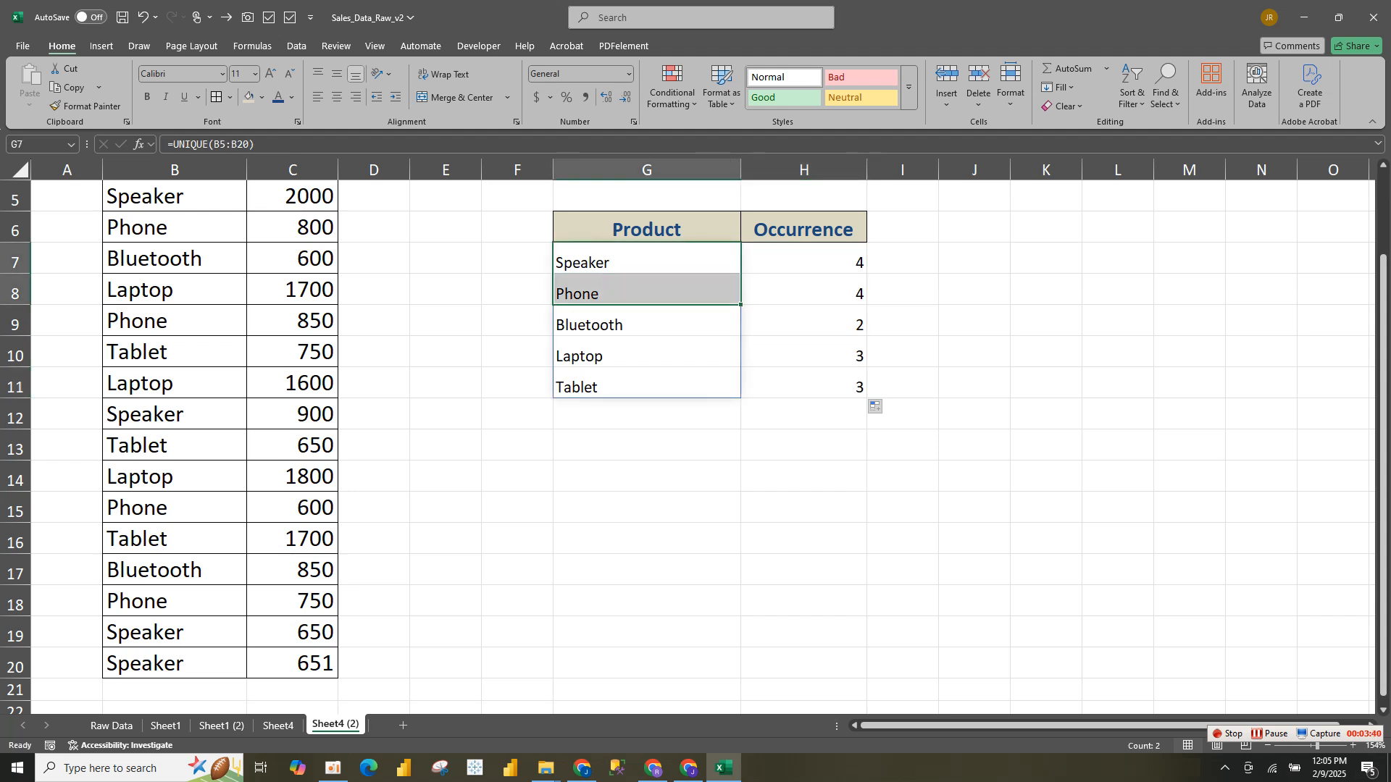
left_click_drag(1383, 276, 1383, 266)
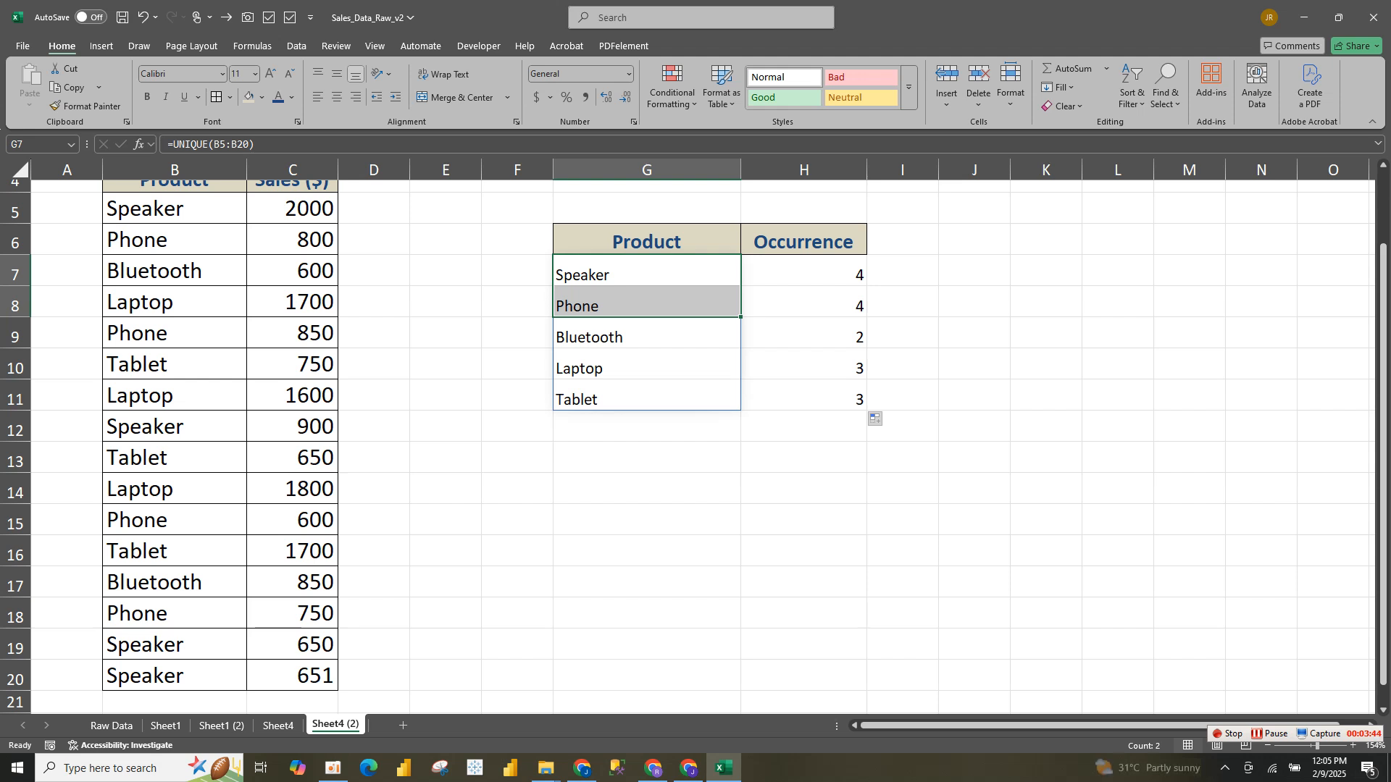
left_click(174, 183)
key("Down")
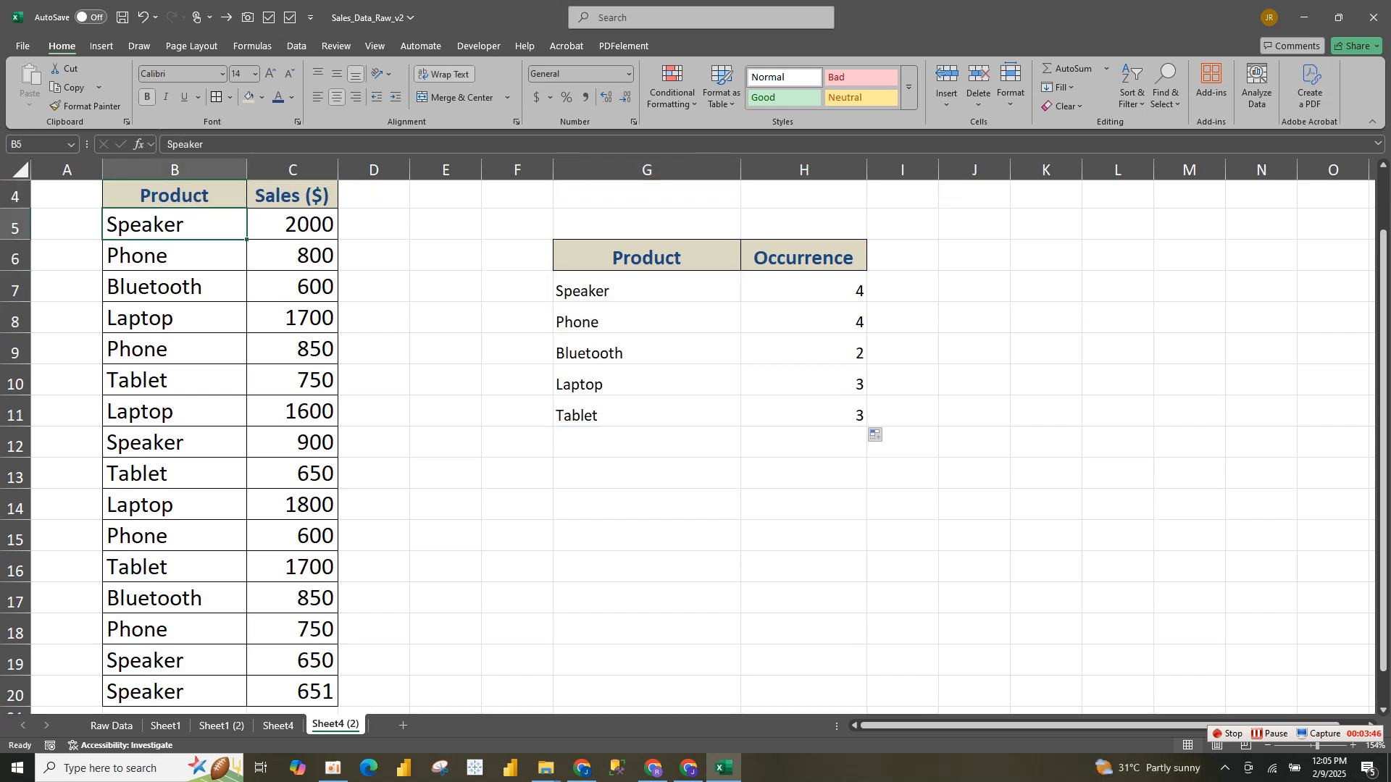
key("shift+Right")
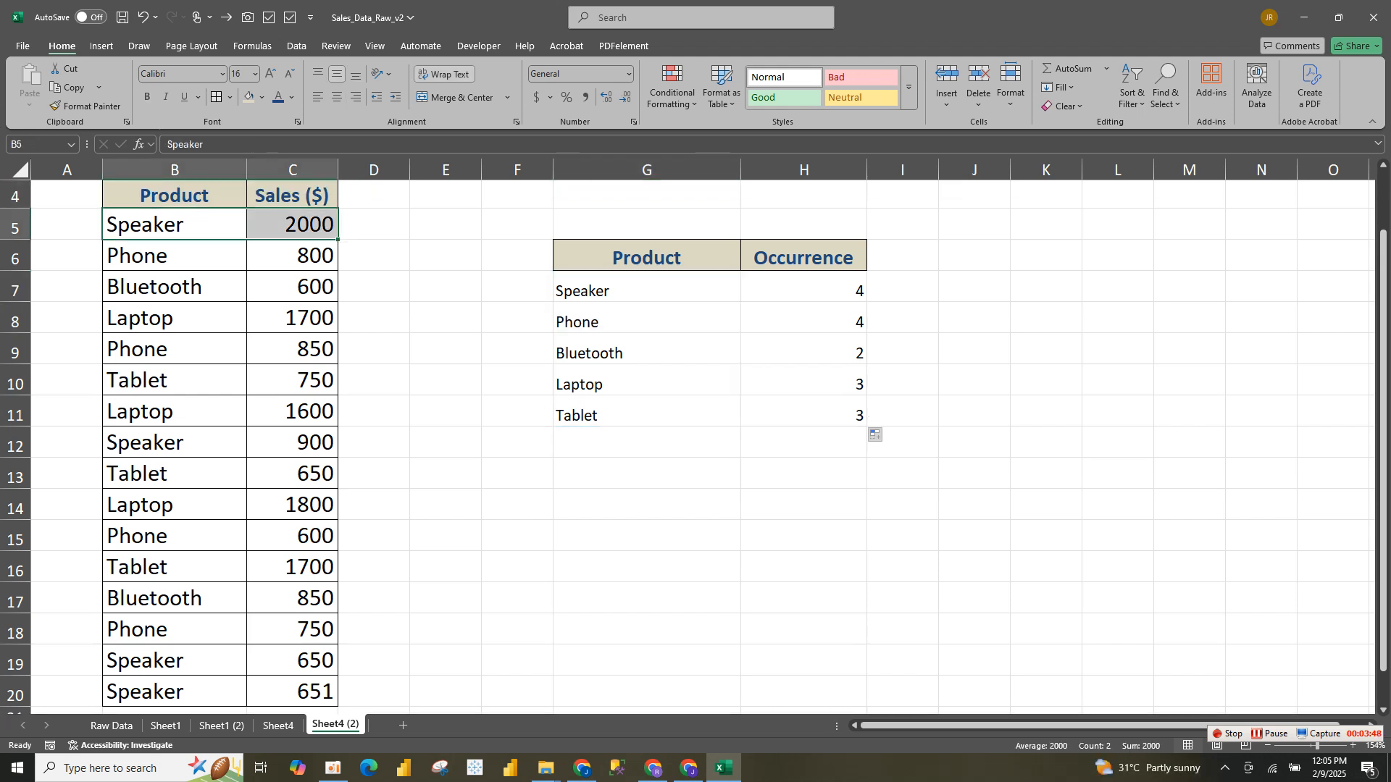
left_click_drag(174, 442, 292, 442)
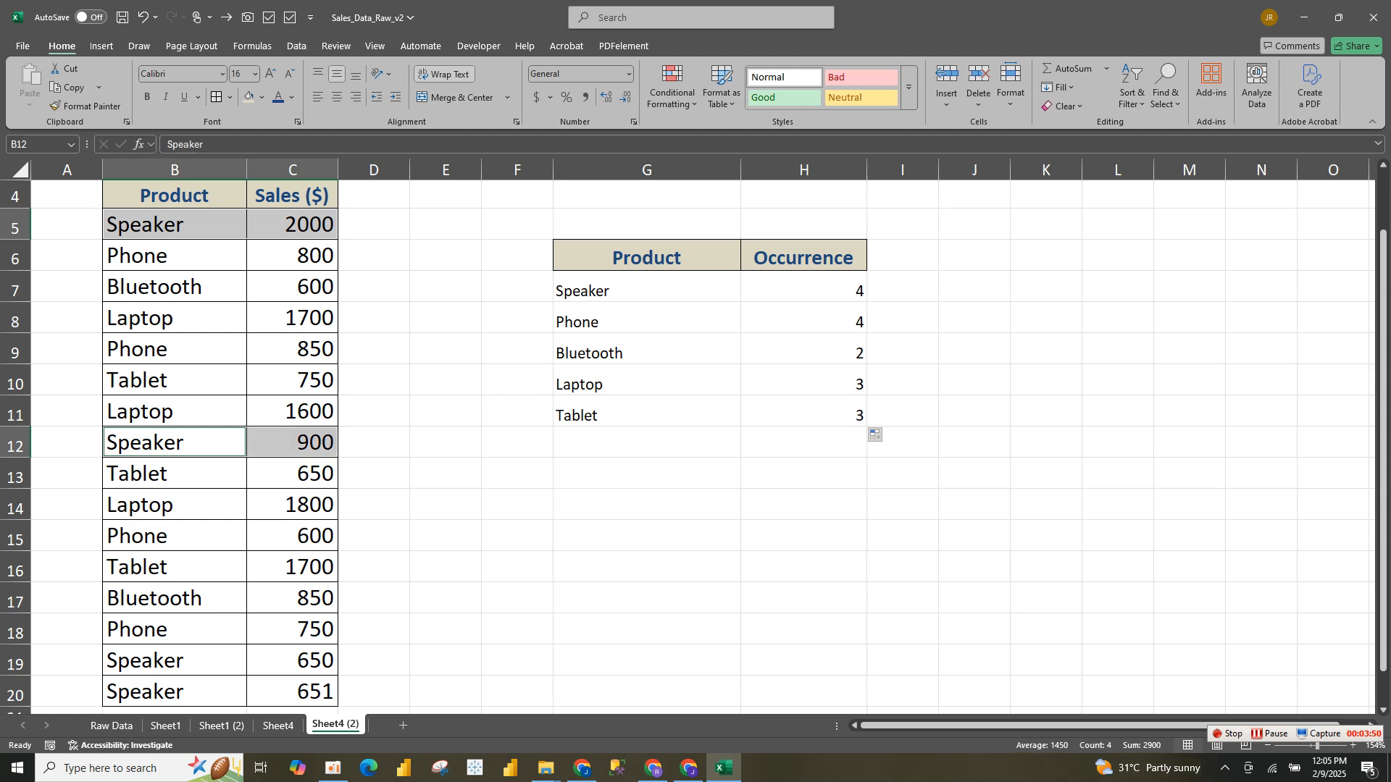
left_click_drag(173, 660, 292, 660)
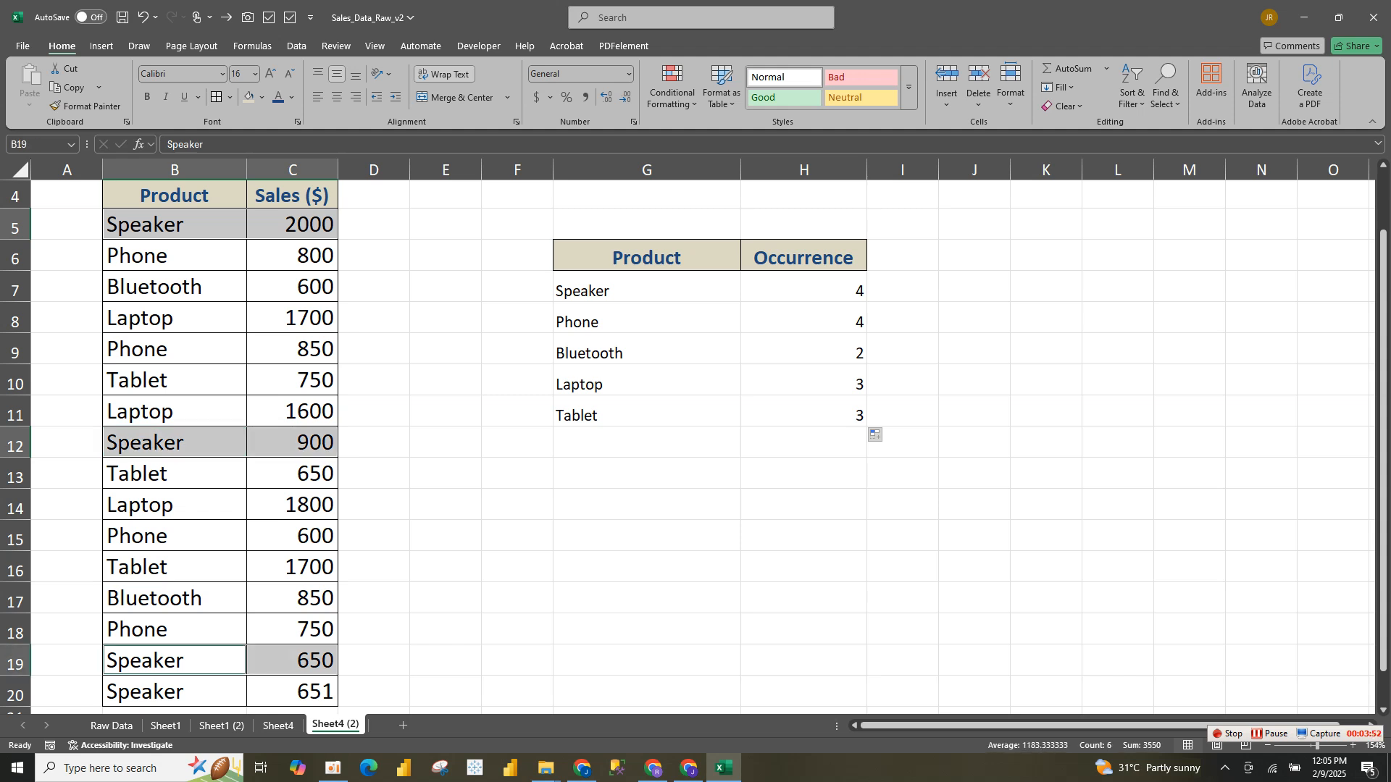
left_click_drag(174, 691, 292, 691)
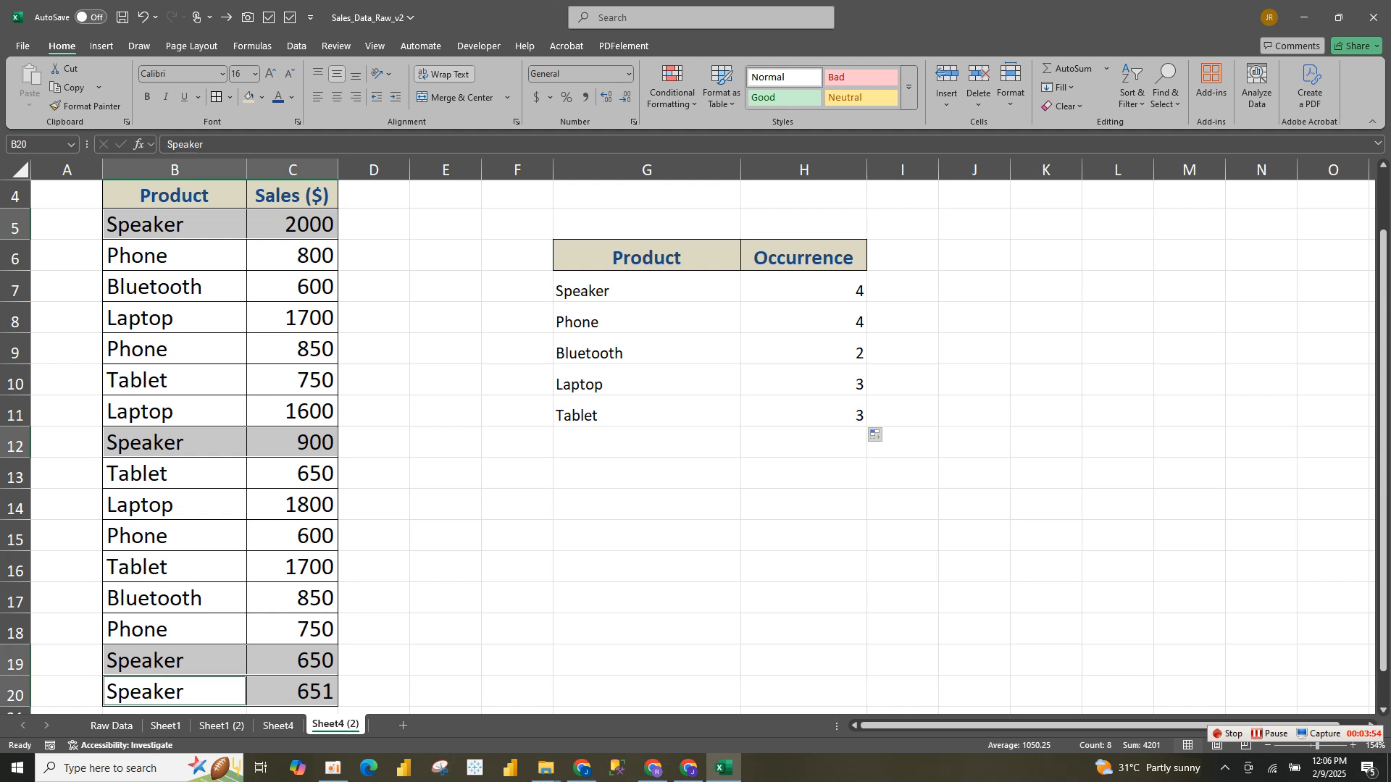